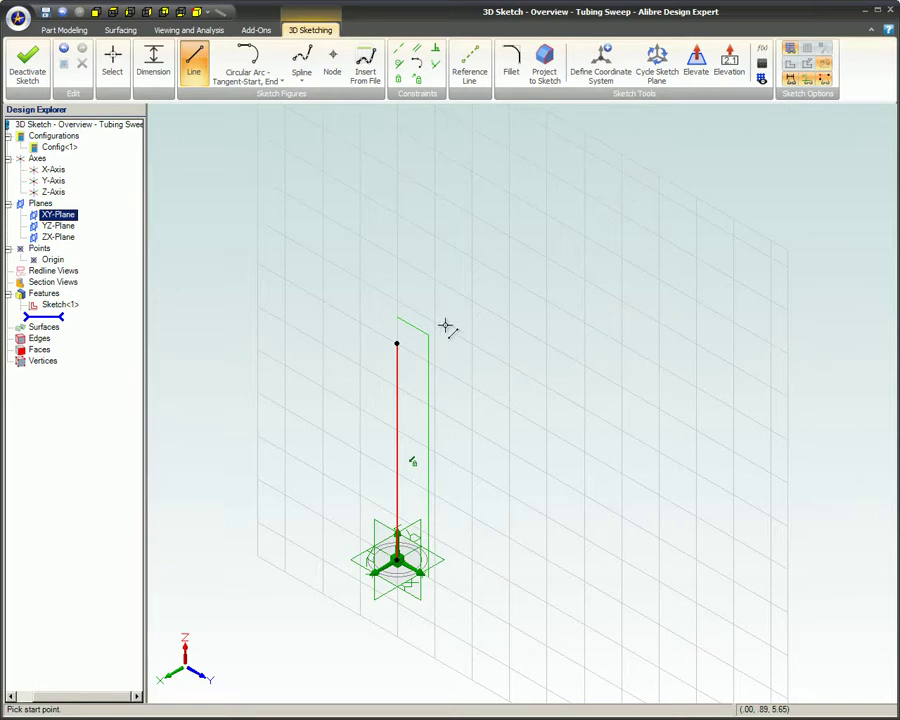
left_click(656, 68)
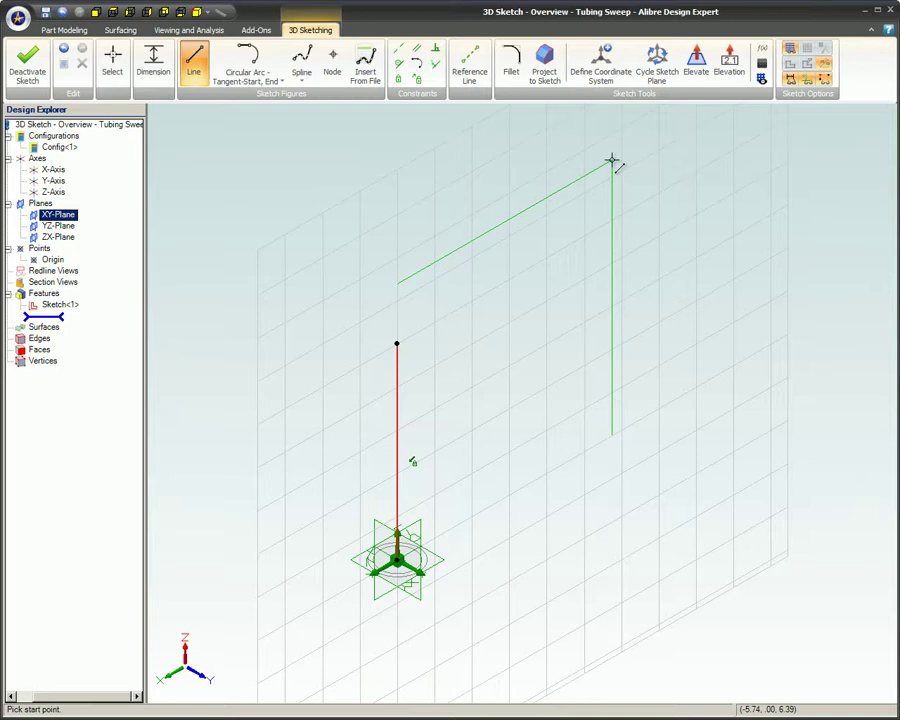
right_click(612, 160)
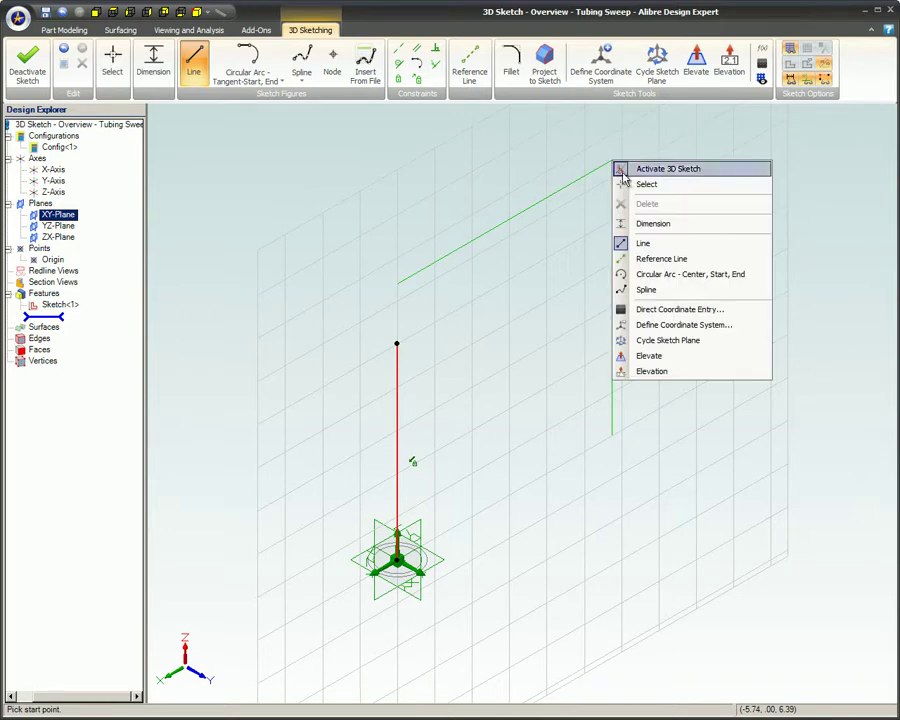
left_click(676, 342)
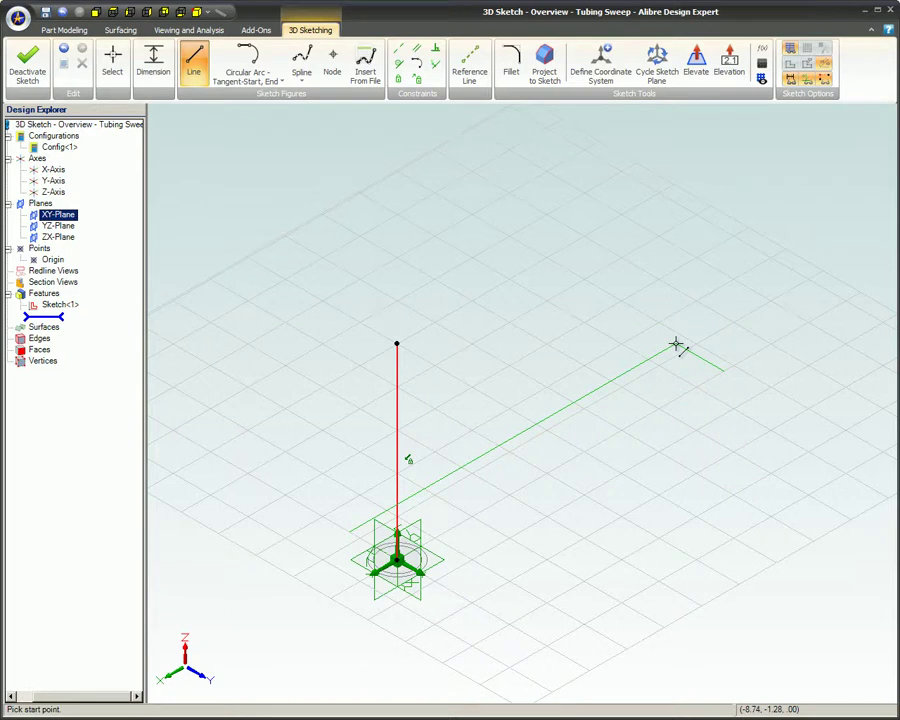
key("Tab")
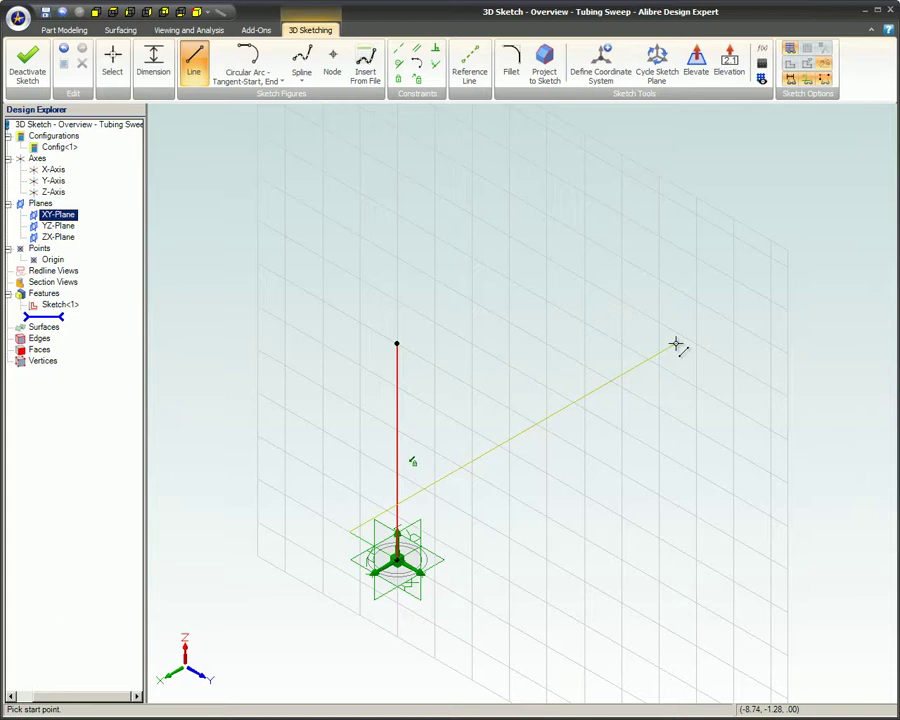
key("Tab")
key("Tab")
key("Tab")
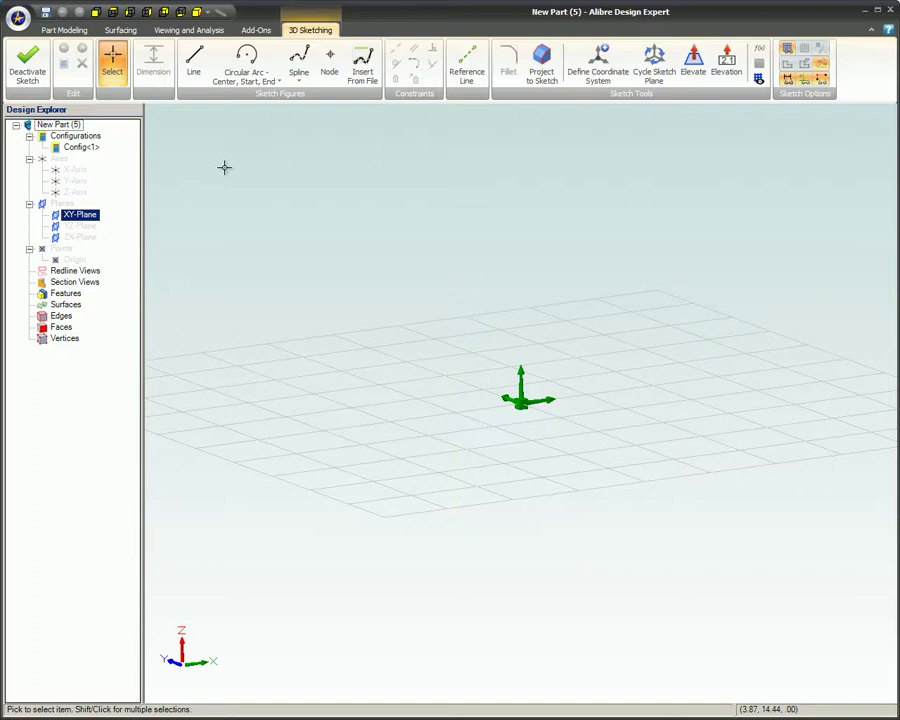
Step: With the Line tool, draw three connected lines from the grid's left corner via the front and right corners to the back corner
left_click(197, 80)
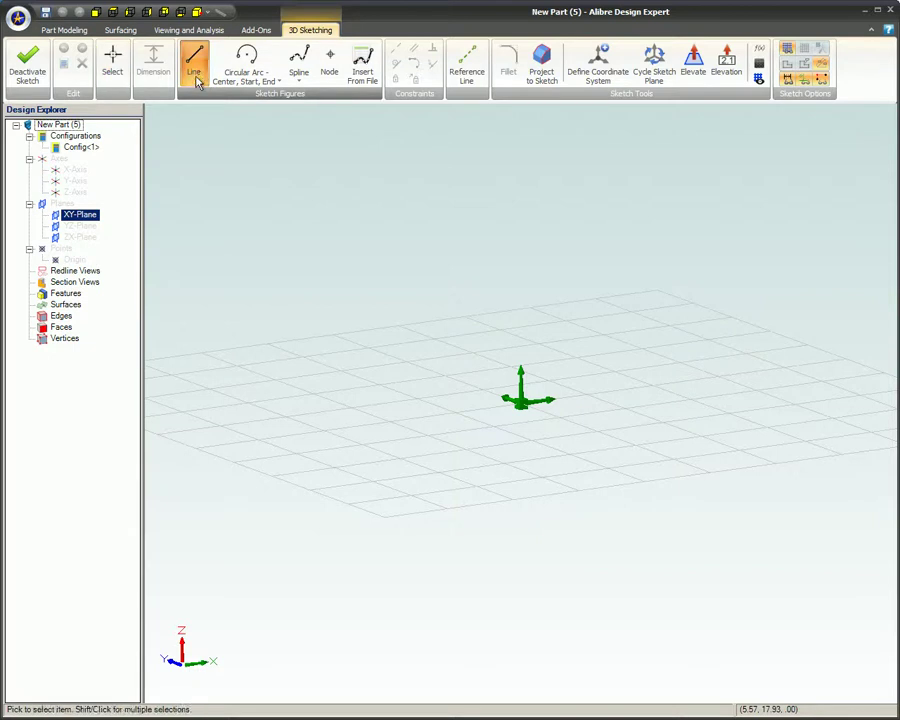
left_click(231, 379)
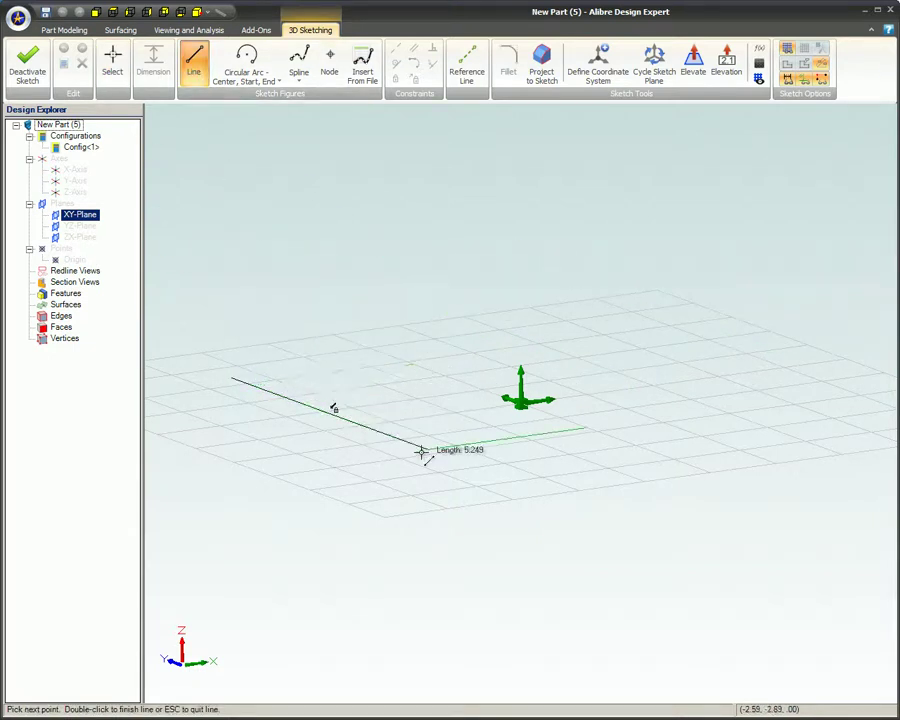
left_click(464, 462)
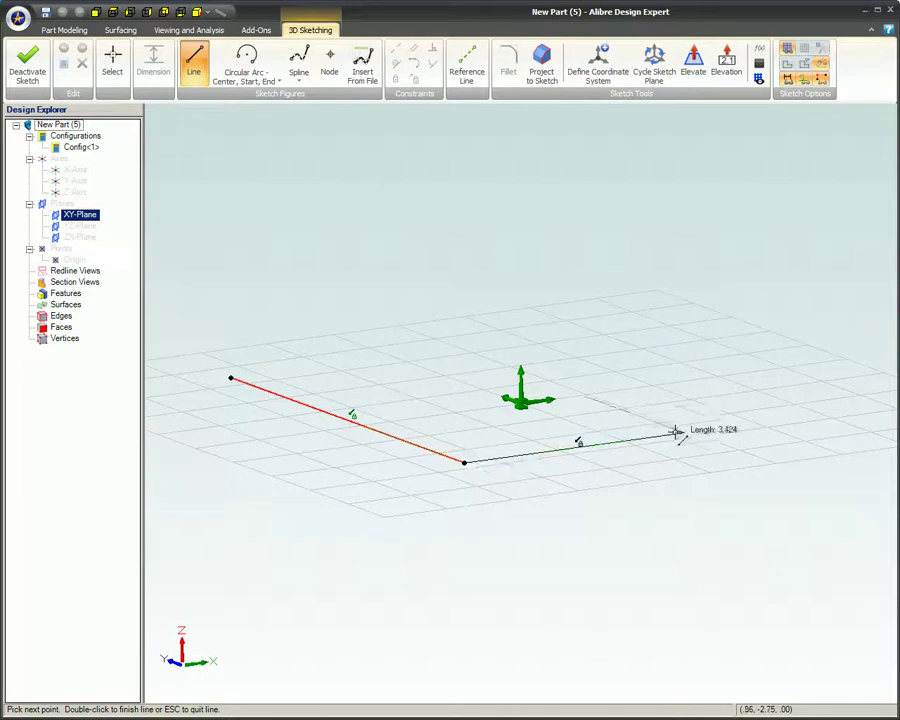
left_click(726, 427)
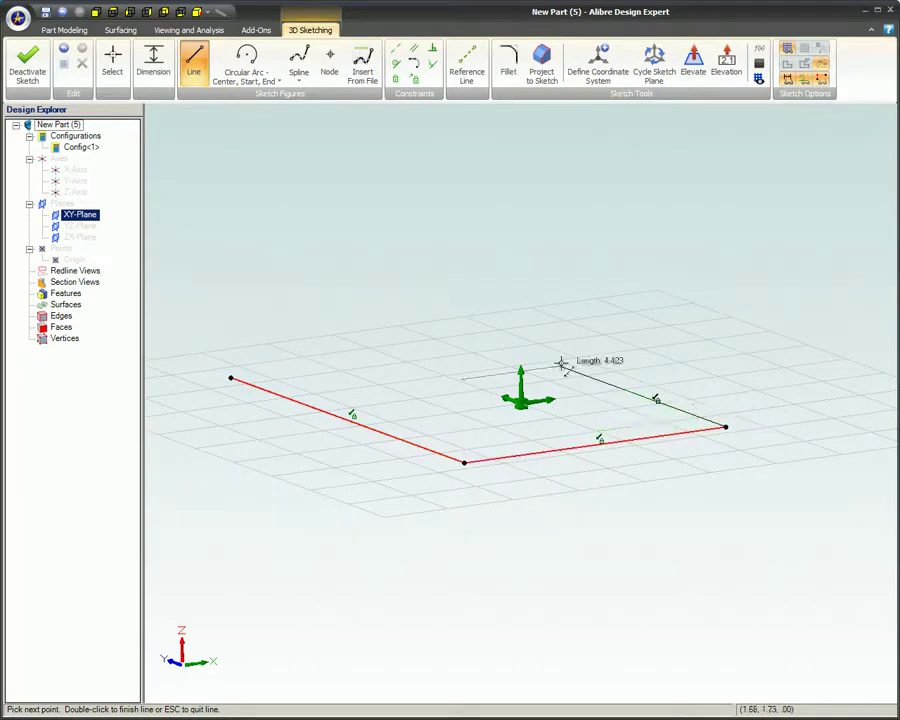
left_click(485, 338)
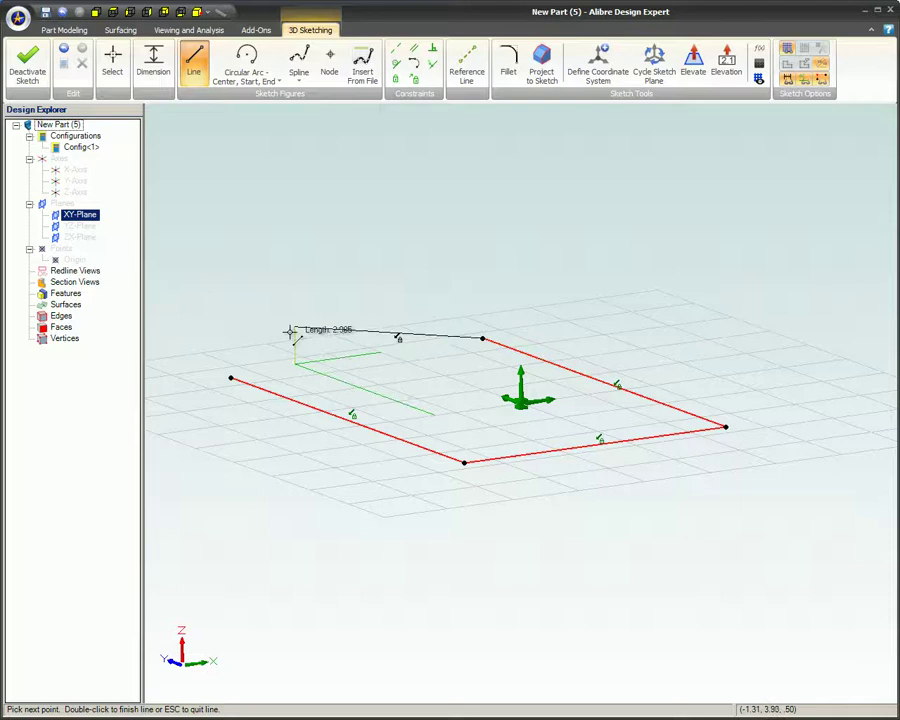
Step: Extend the chain around raised loops at elevations 0.50 and 1.08, finishing at the right corner
left_click(242, 343)
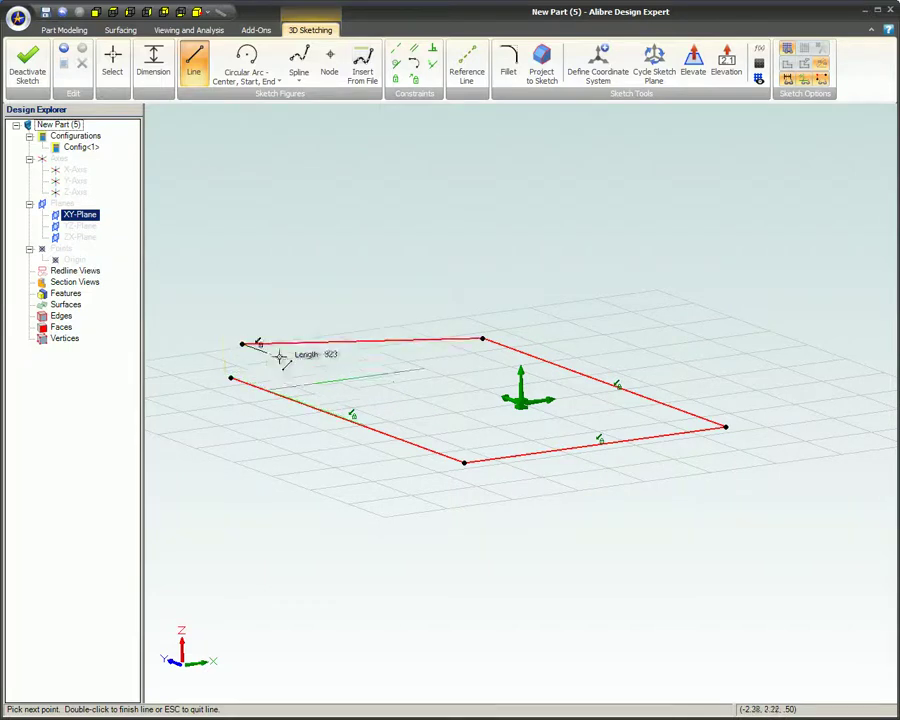
left_click(461, 424)
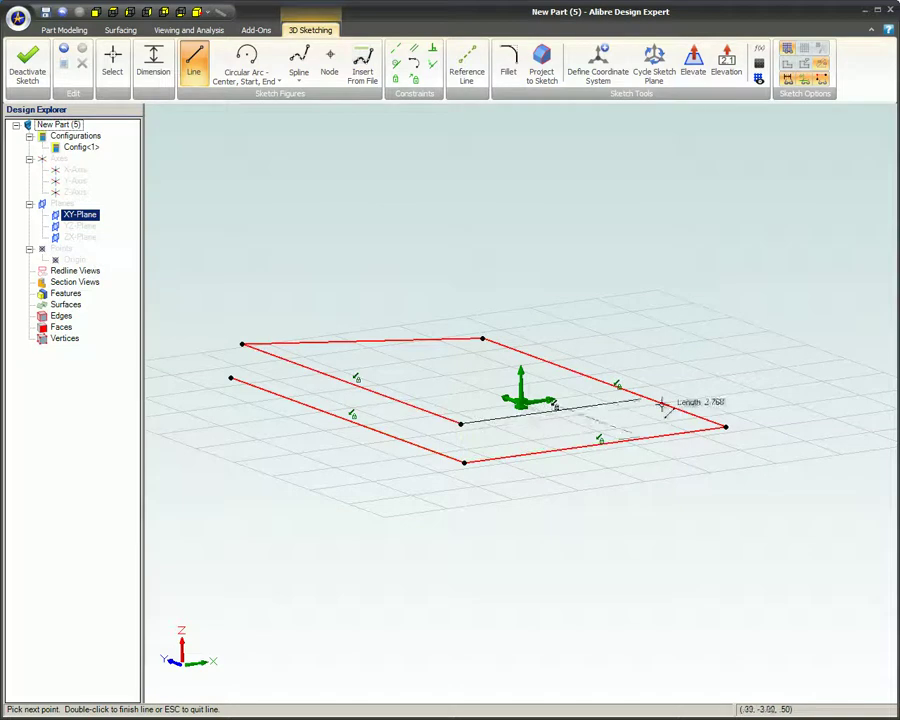
left_click(726, 387)
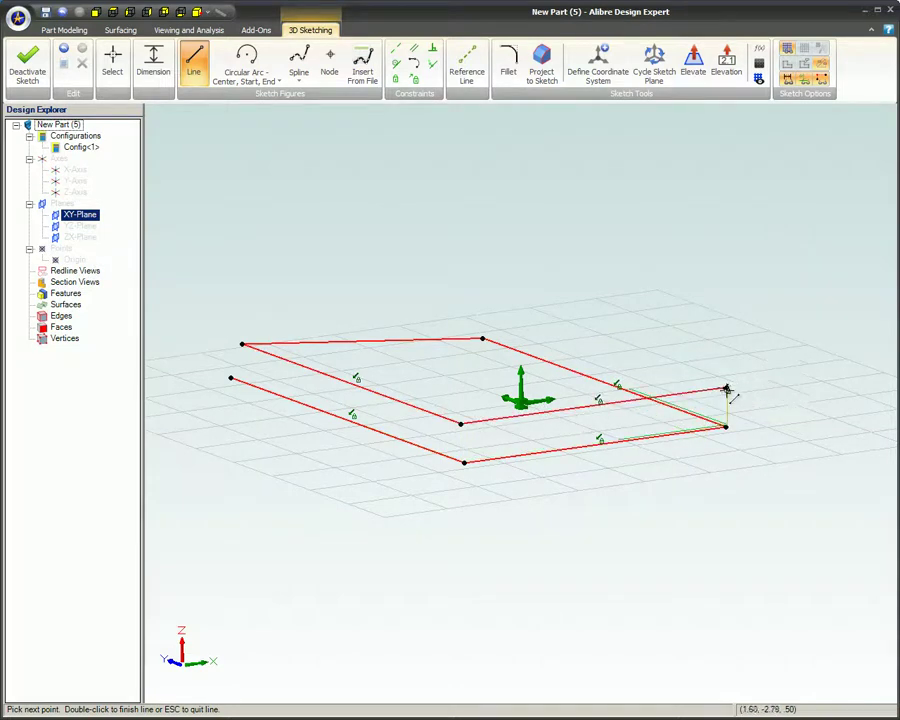
left_click(487, 300)
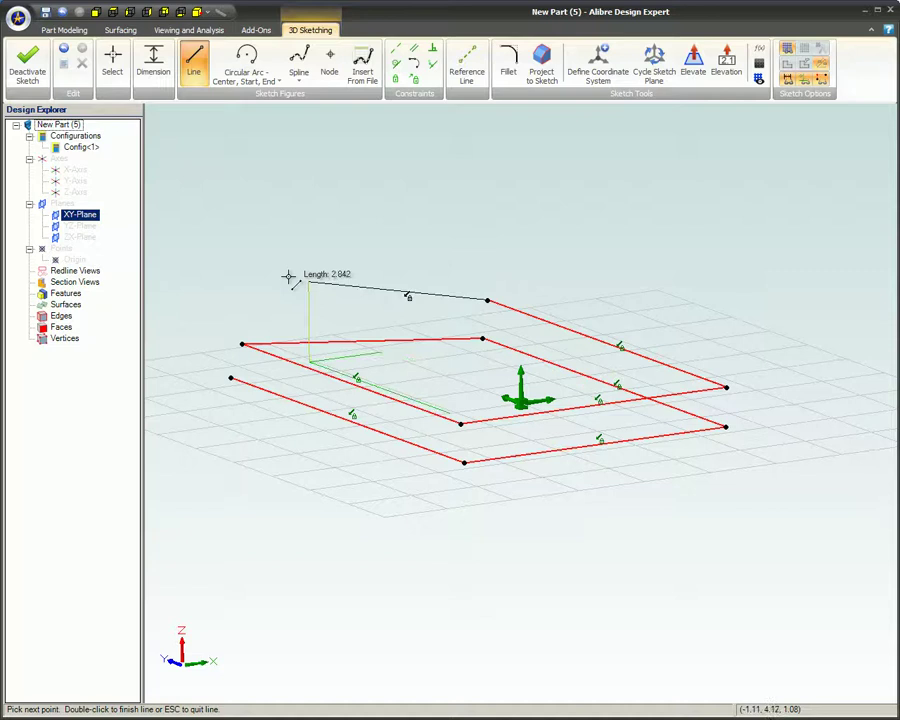
left_click(230, 293)
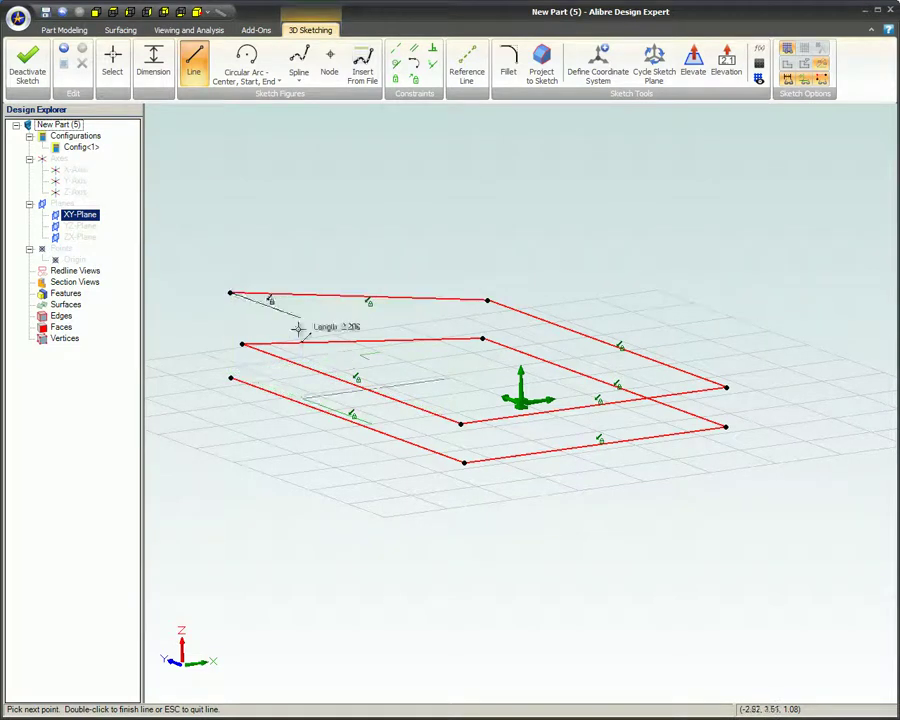
left_click(466, 378)
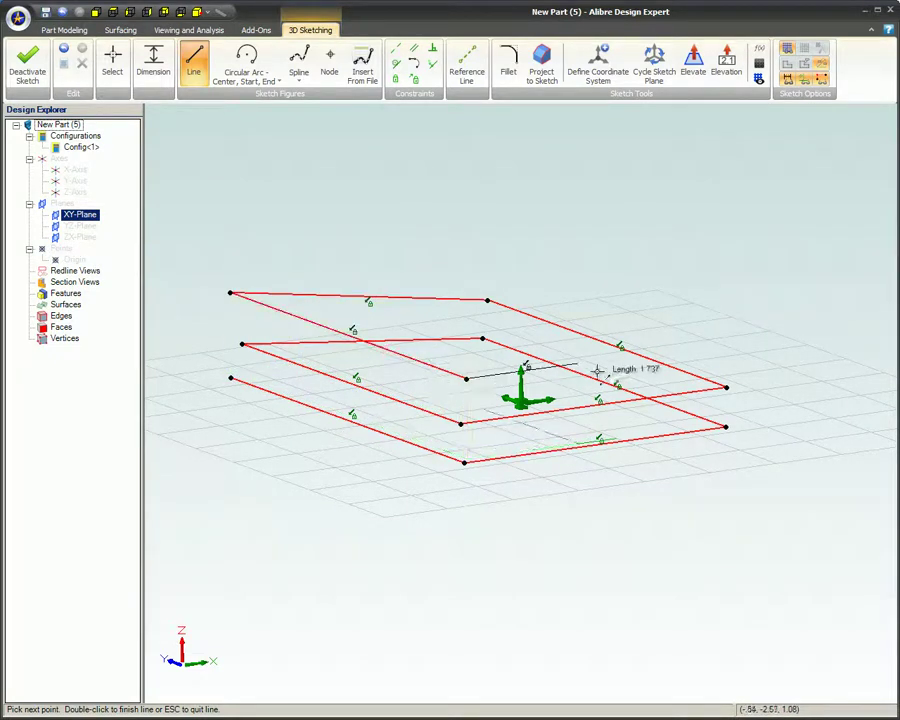
double_click(738, 348)
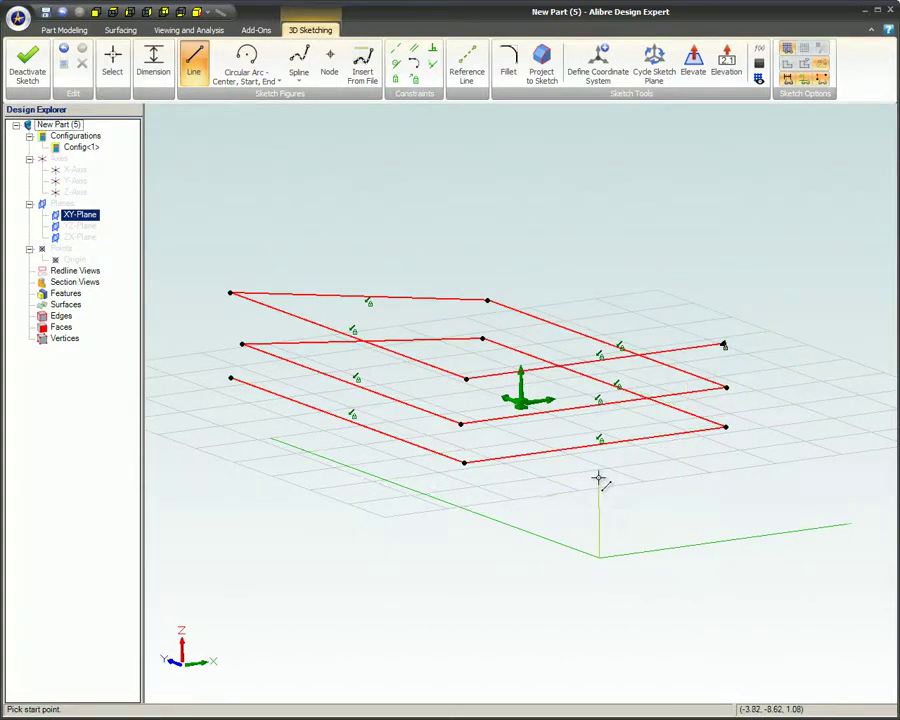
Step: Start a new line at the upper loop's right corner with its first segment toward the back
mouse_move(598, 478)
right_mouse_down()
mouse_move(609, 476)
mouse_move(615, 490)
mouse_move(605, 497)
mouse_move(605, 480)
mouse_move(626, 476)
right_mouse_up()
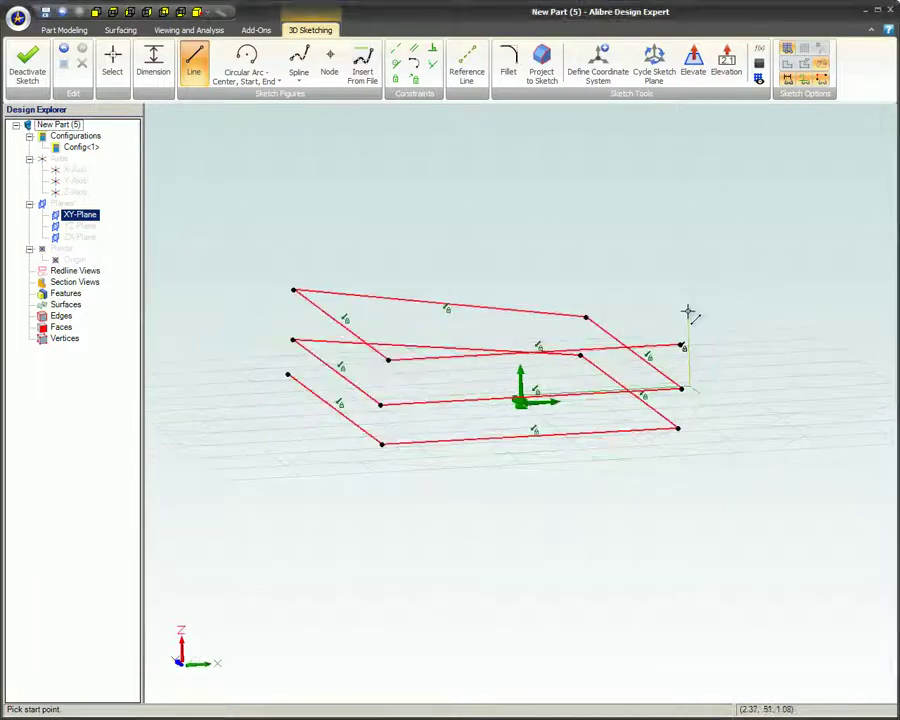
left_click(682, 343)
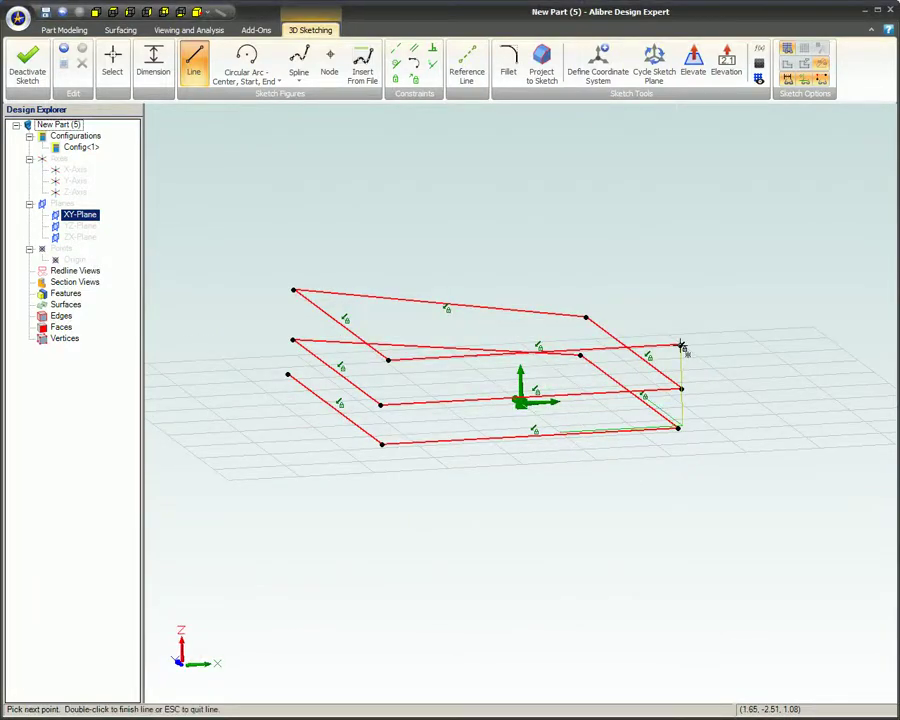
left_click(572, 275)
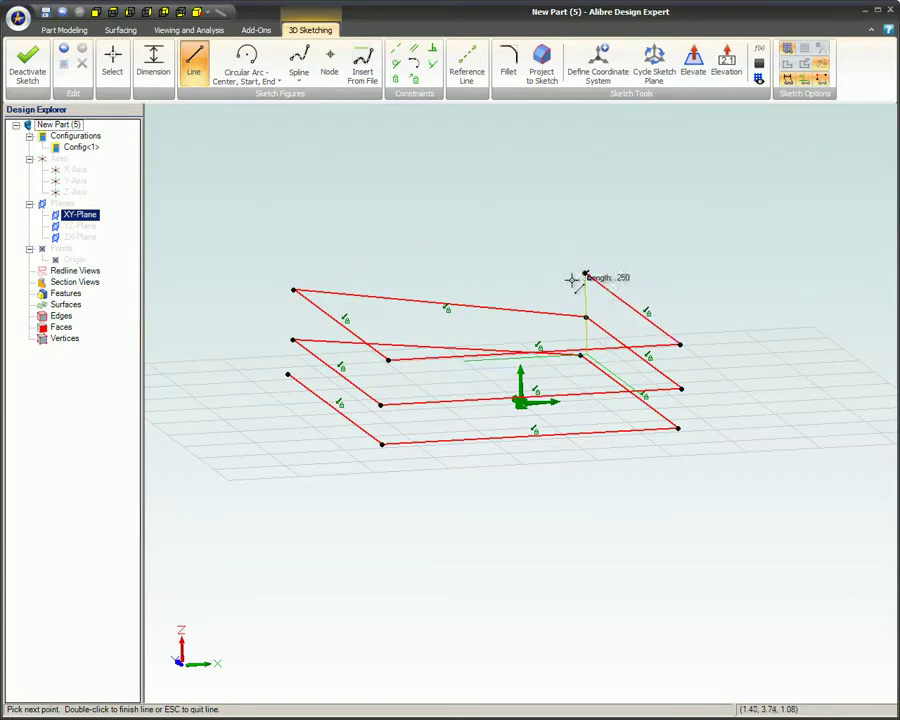
Step: Set the sketch drawing elevation to 2
left_click(726, 70)
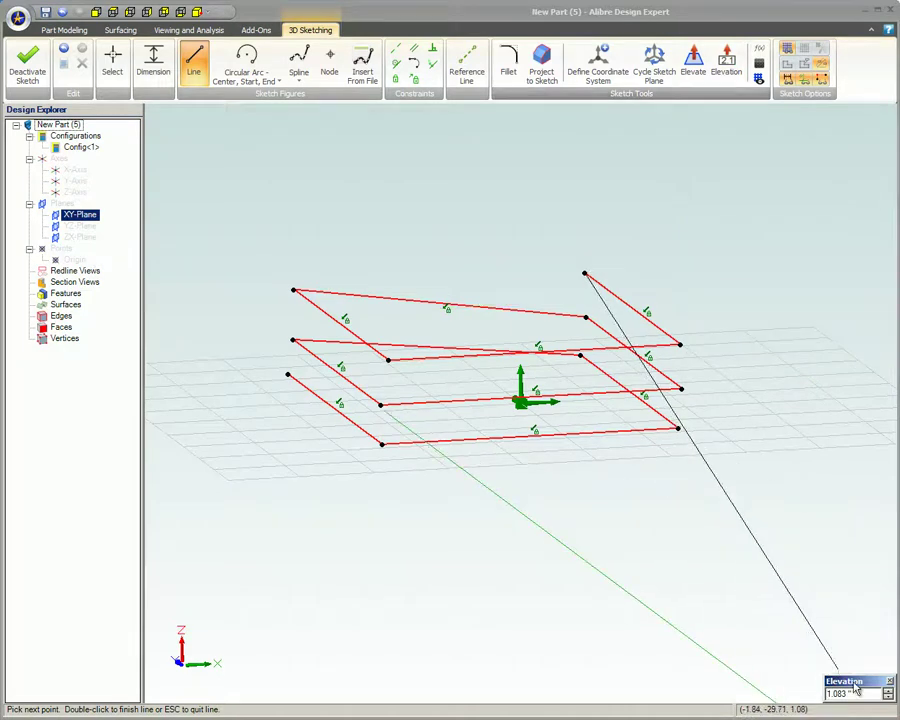
mouse_move(858, 687)
left_mouse_down()
mouse_move(769, 597)
mouse_move(768, 371)
left_mouse_up()
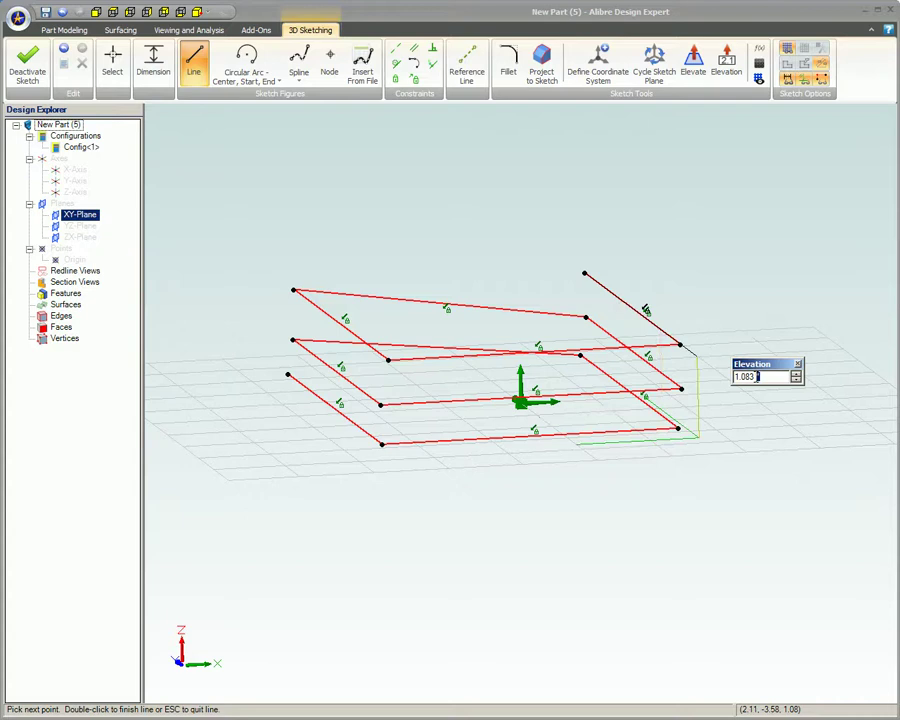
type("2")
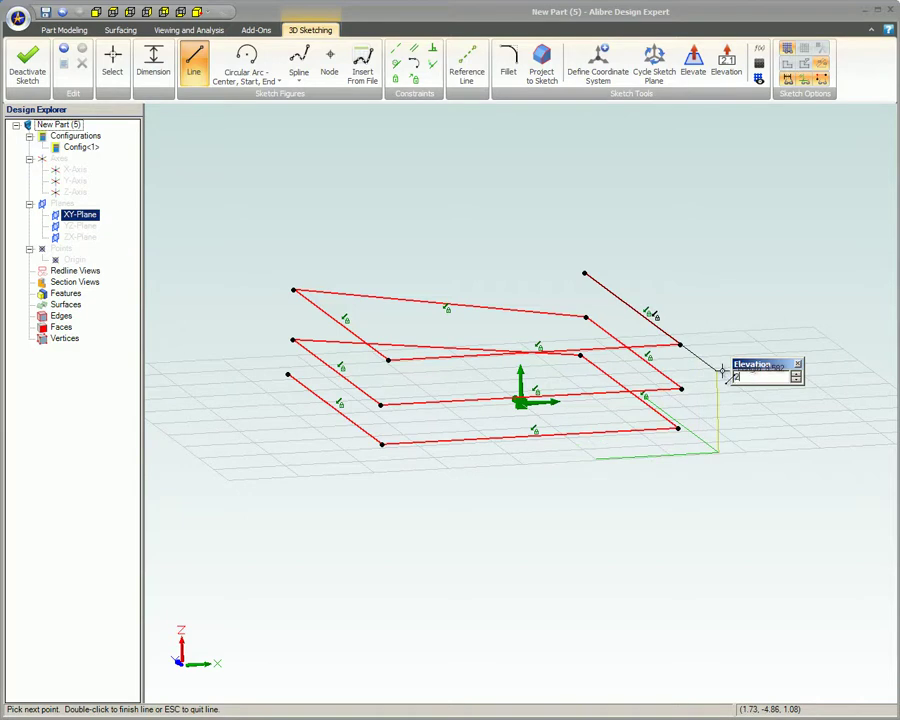
key("Return")
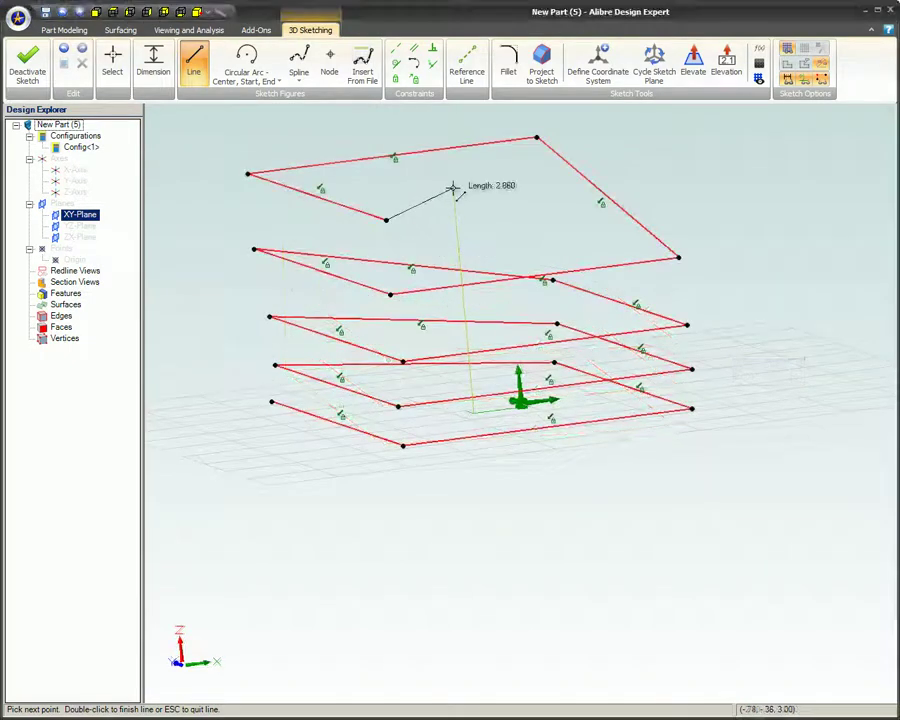
Step: End the line chain and drag the top loop's loose end point down below the second loop
right_click(453, 190)
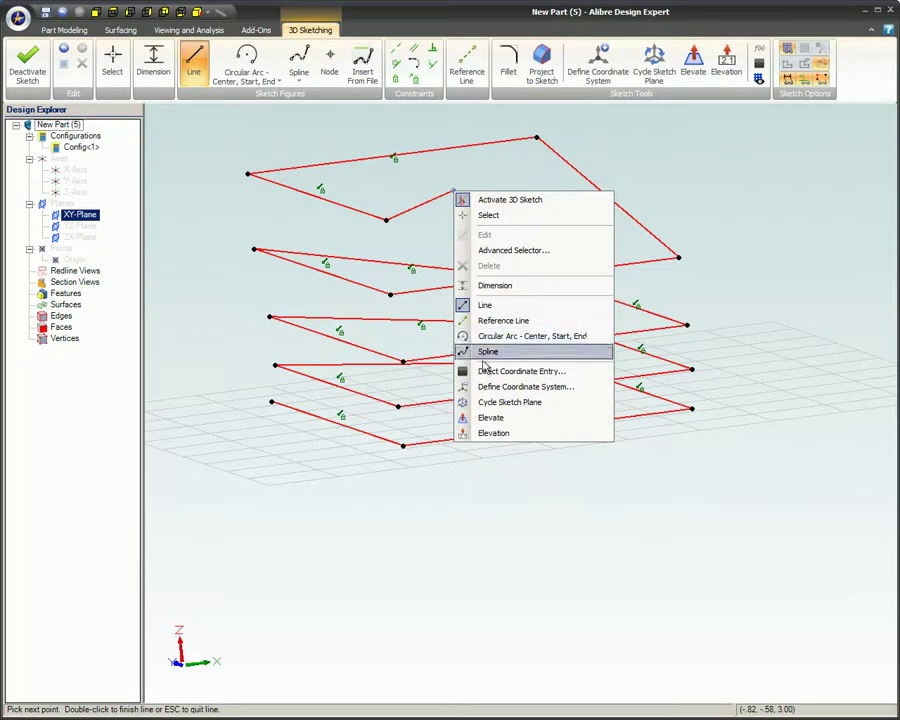
left_click(534, 432)
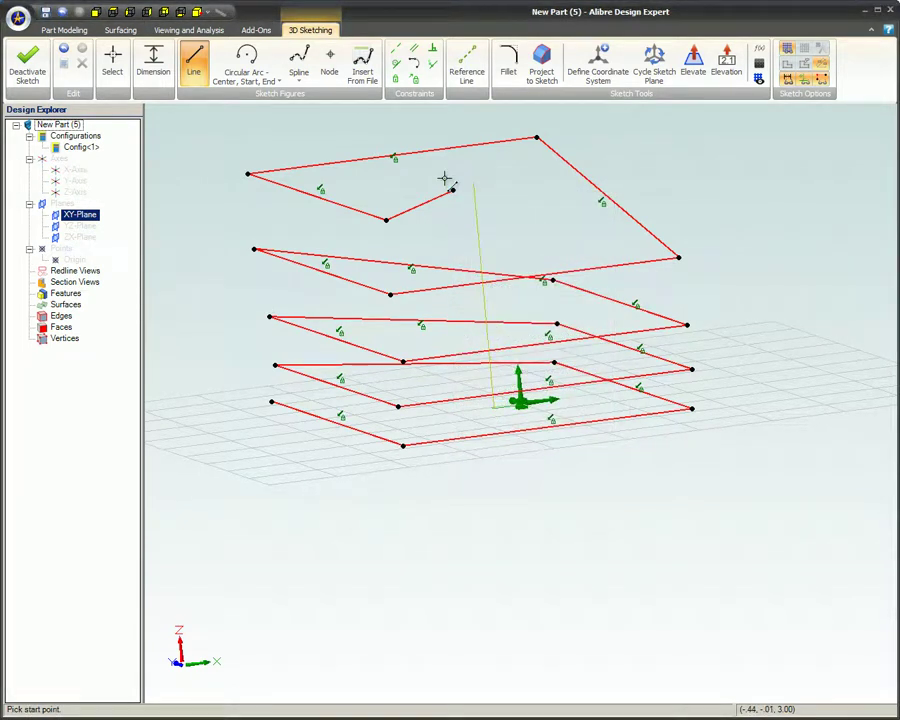
left_click(118, 74)
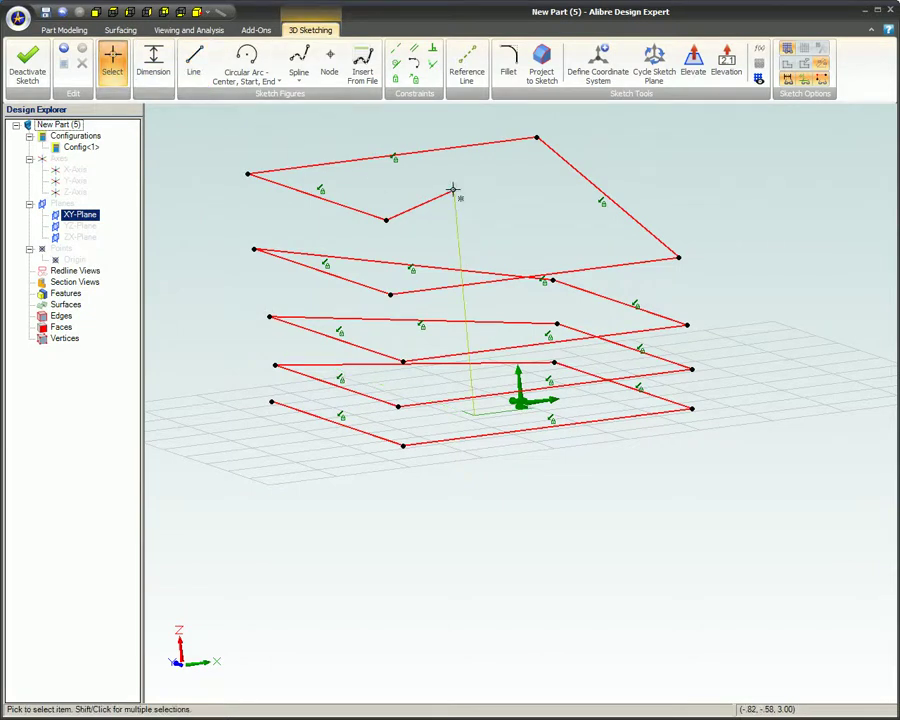
mouse_move(453, 190)
left_mouse_down()
mouse_move(456, 245)
mouse_move(445, 276)
left_mouse_up()
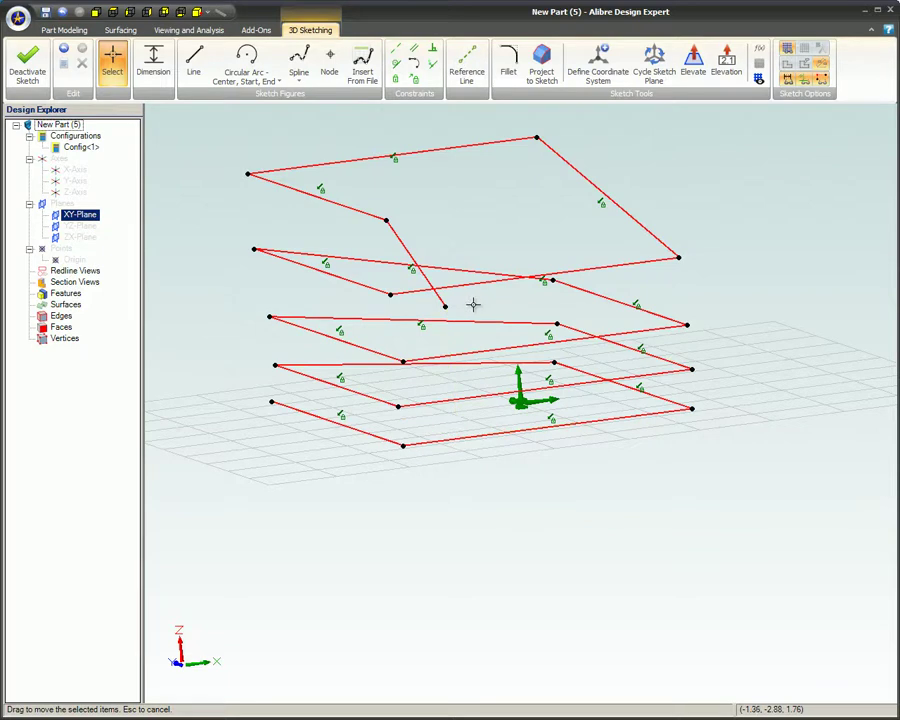
mouse_move(480, 303)
right_mouse_down()
mouse_move(538, 313)
mouse_move(480, 305)
right_mouse_up()
Step: Draw a new line chain around the grid-level rectangle, continuing into a second loop at 0.50
key("l")
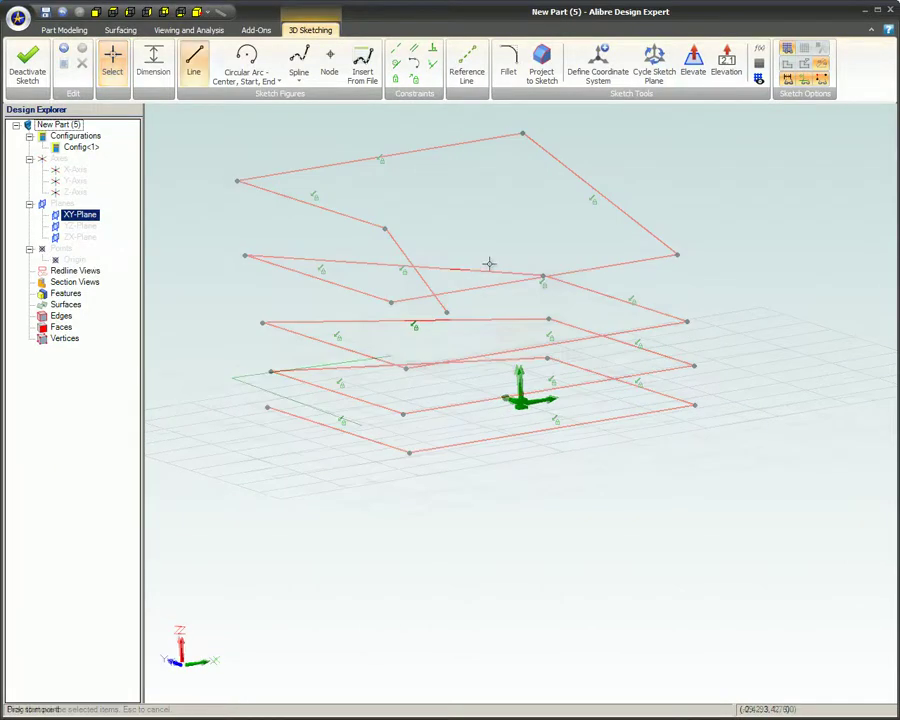
left_click(231, 379)
left_click(464, 462)
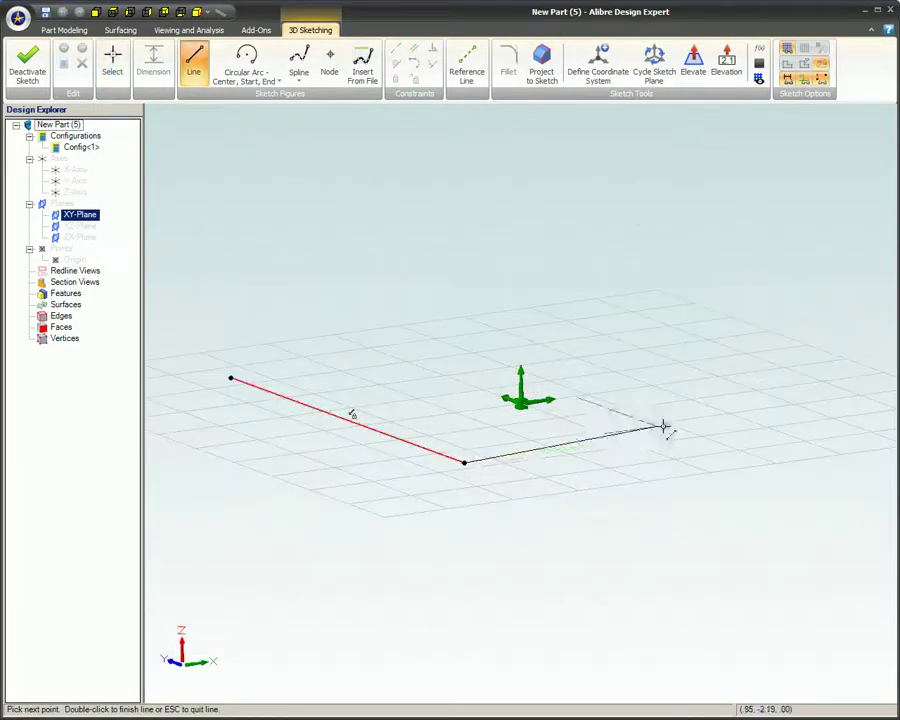
left_click(726, 427)
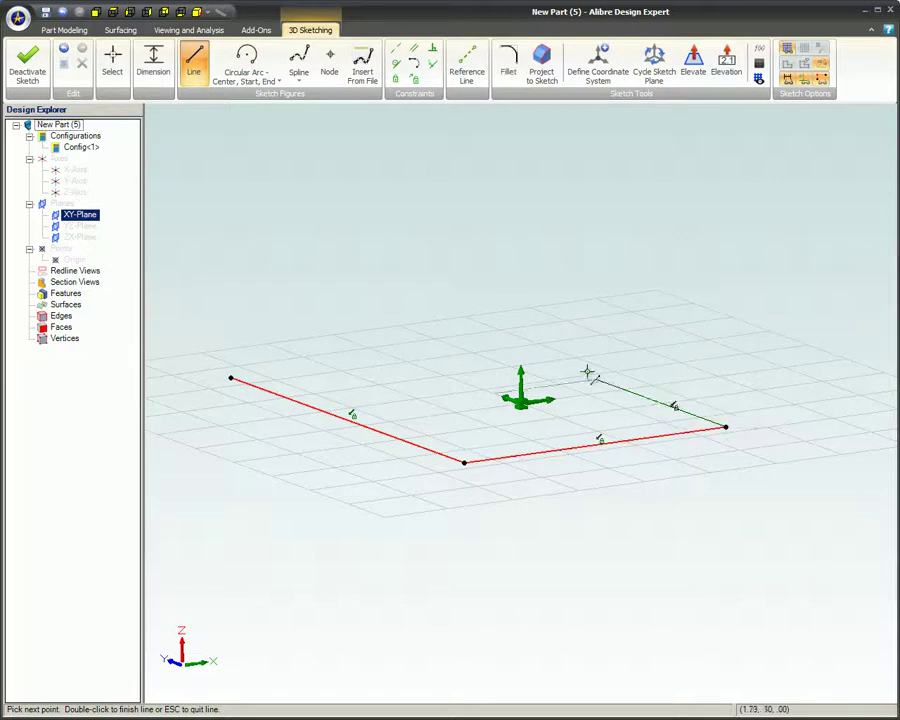
left_click(483, 339)
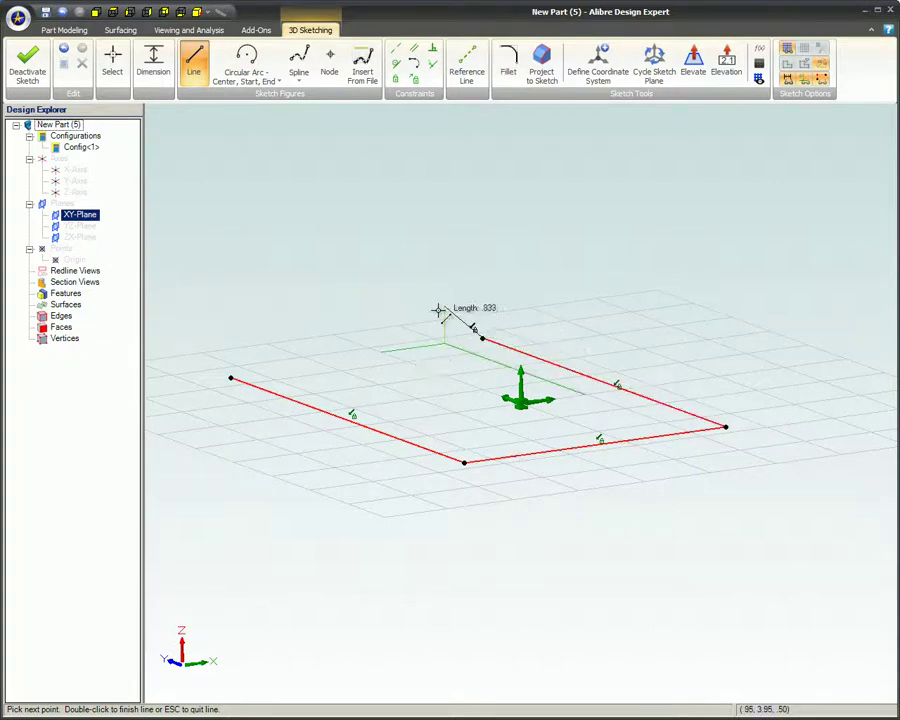
left_click(242, 344)
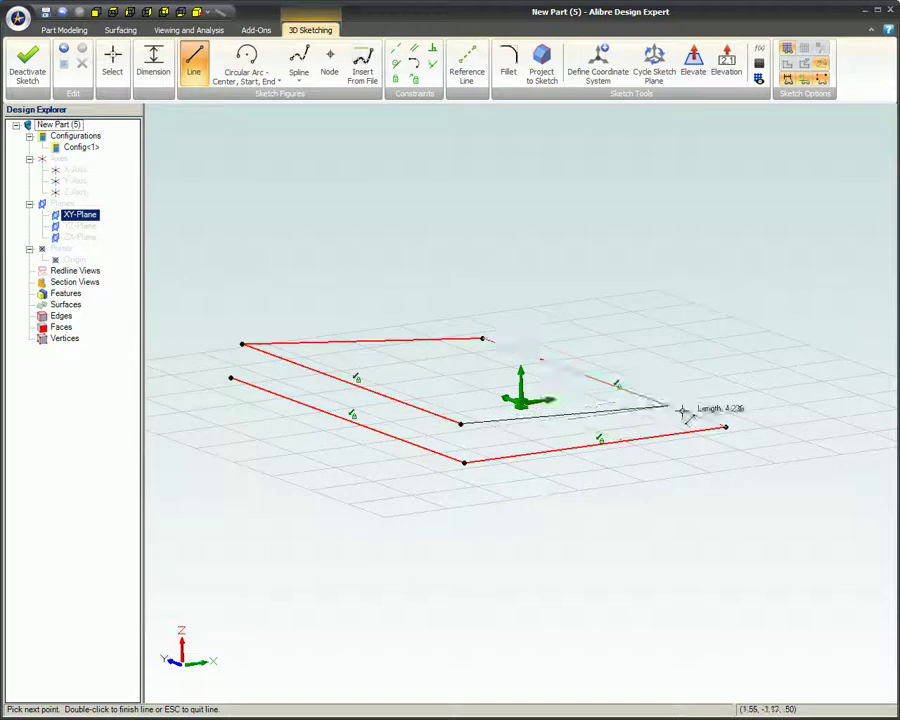
left_click(726, 389)
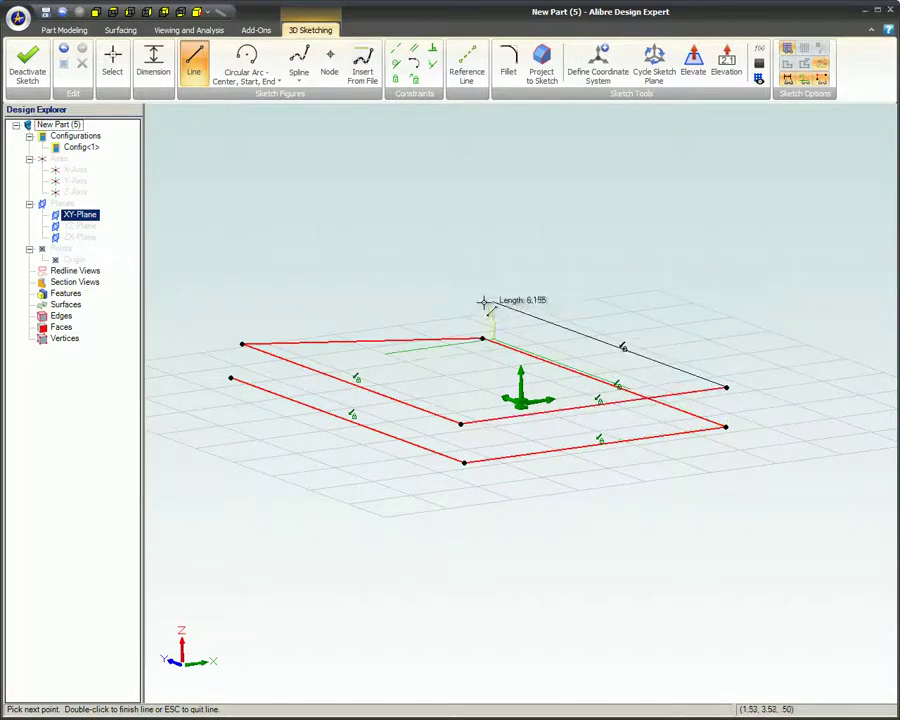